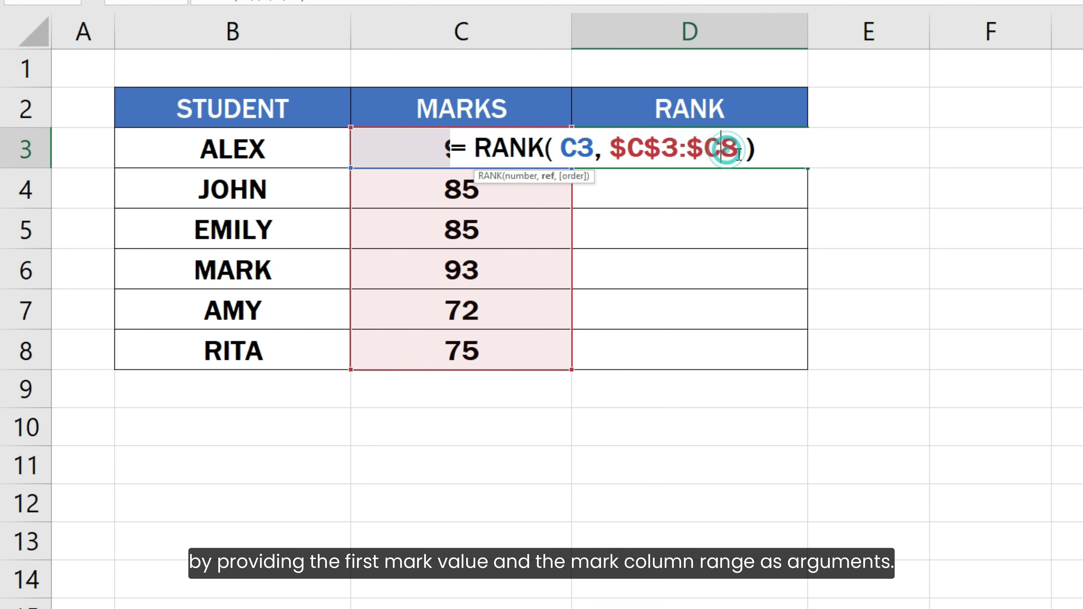
Step: Finish D3's RANK formula with the absolute range $C$3:$C$8 and fill it down to D8, giving ranks 2, 3, 3, 1, 6, 5
{"action": "type", "text": "$"}
{"action": "left_click", "coordinate": [781, 158]}
{"action": "key", "text": "Return"}
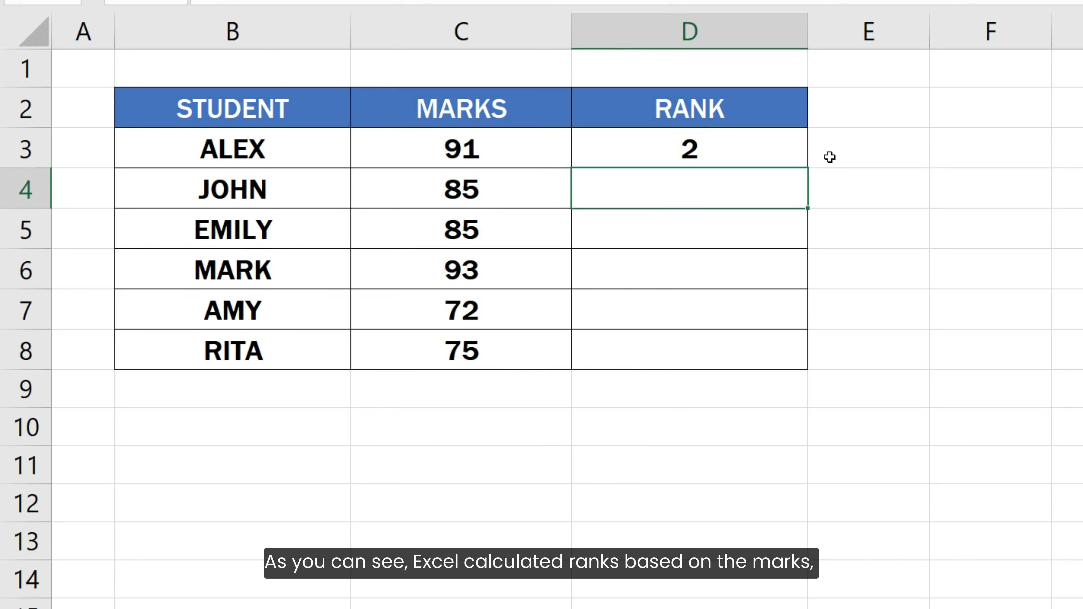
{"action": "left_click", "coordinate": [804, 166]}
{"action": "left_click_drag", "start_coordinate": [806, 211], "coordinate": [797, 363]}
{"action": "left_click", "coordinate": [858, 360]}
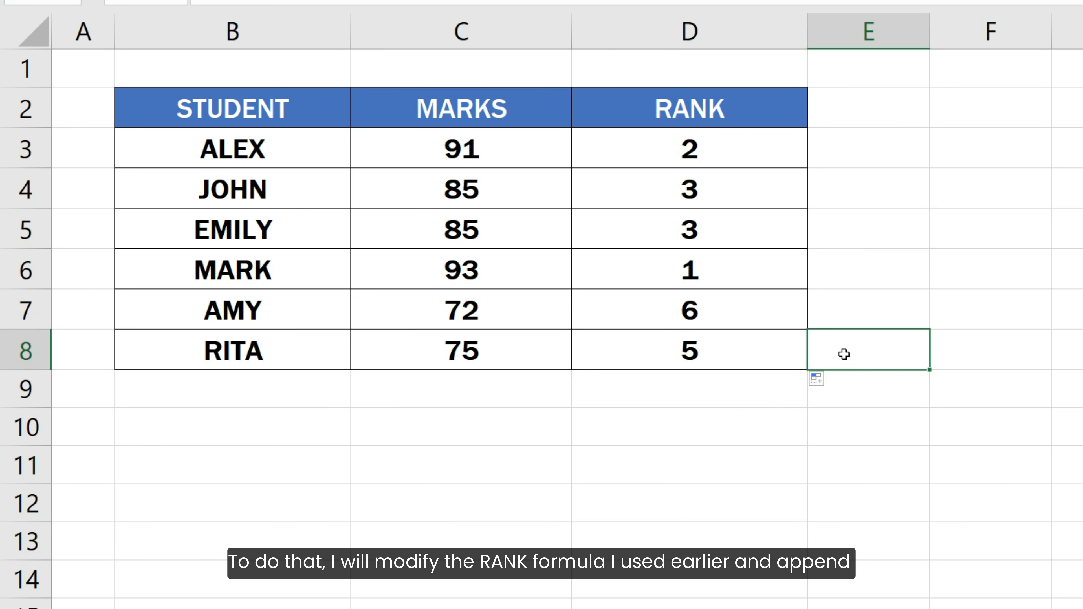
Step: Extend D3's formula to =RANK(C3,$C$3:$C$8)+COUNTIF($C$3:C3,C3)-1 to break ties
{"action": "left_click", "coordinate": [762, 160]}
{"action": "key", "text": "F2"}
{"action": "type", "text": "+"}
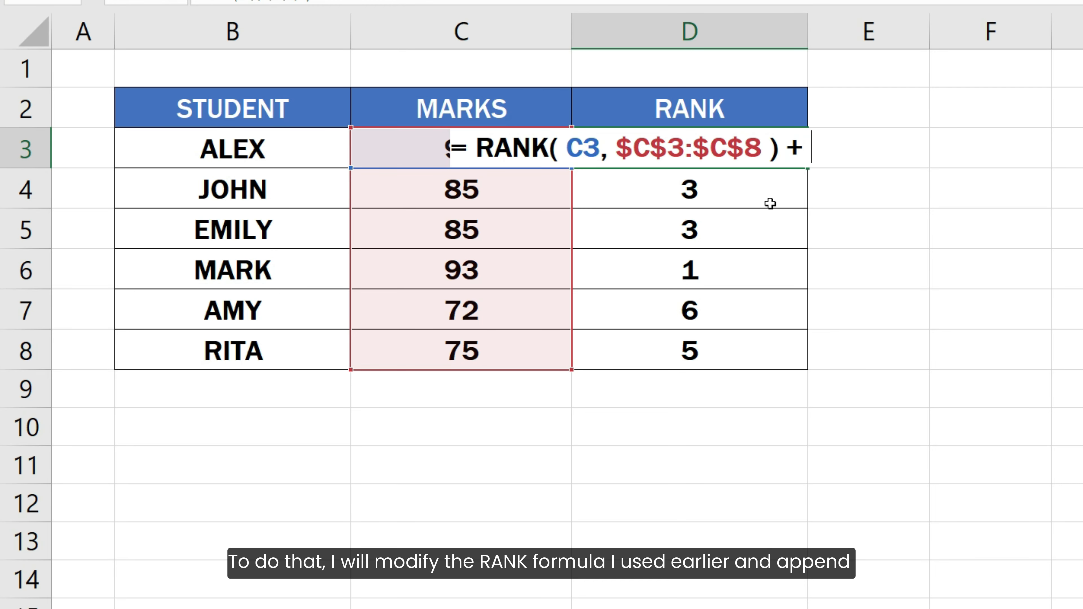
{"action": "type", "text": " COUNTIF"}
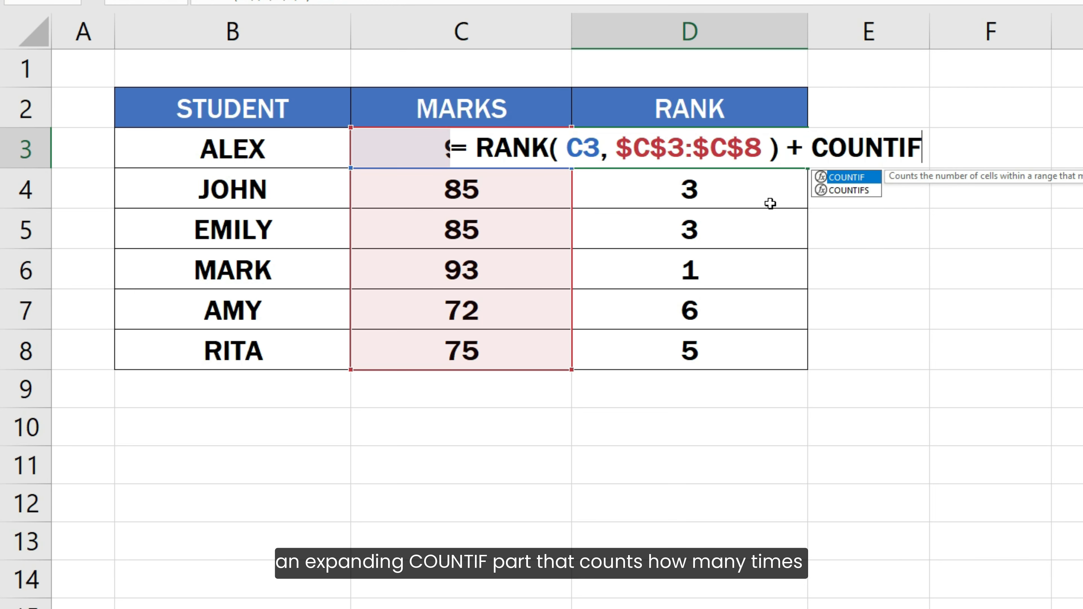
{"action": "type", "text": "( C"}
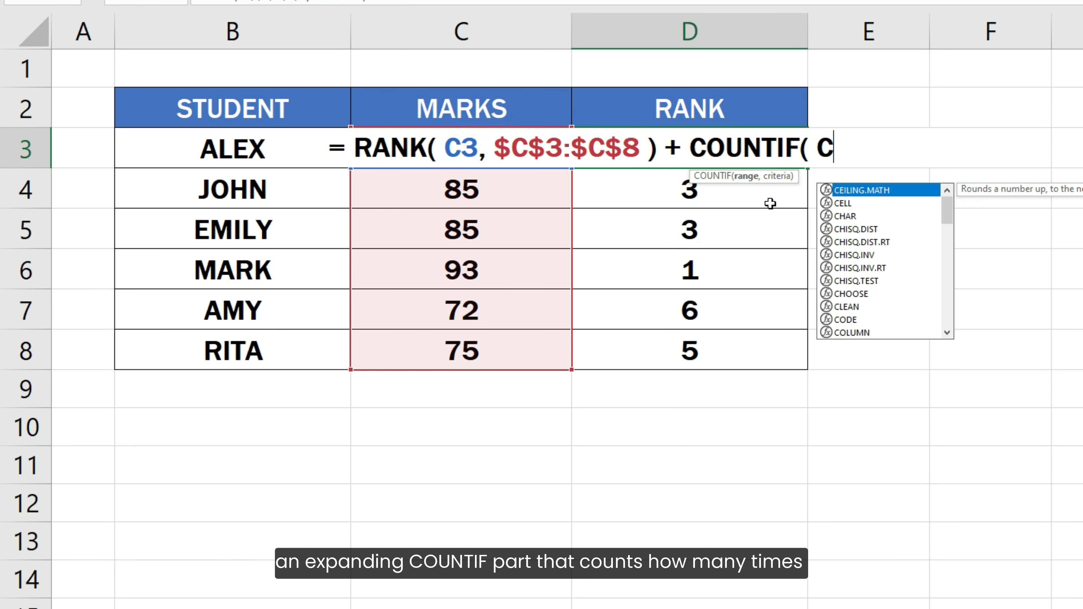
{"action": "type", "text": "3:C3"}
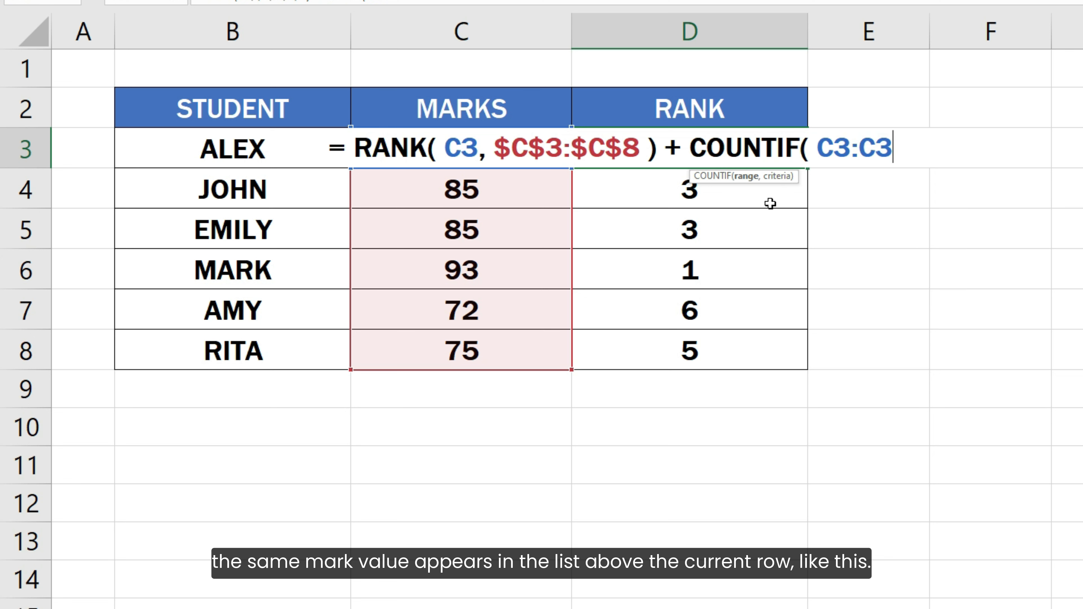
{"action": "type", "text": ", C3 )"}
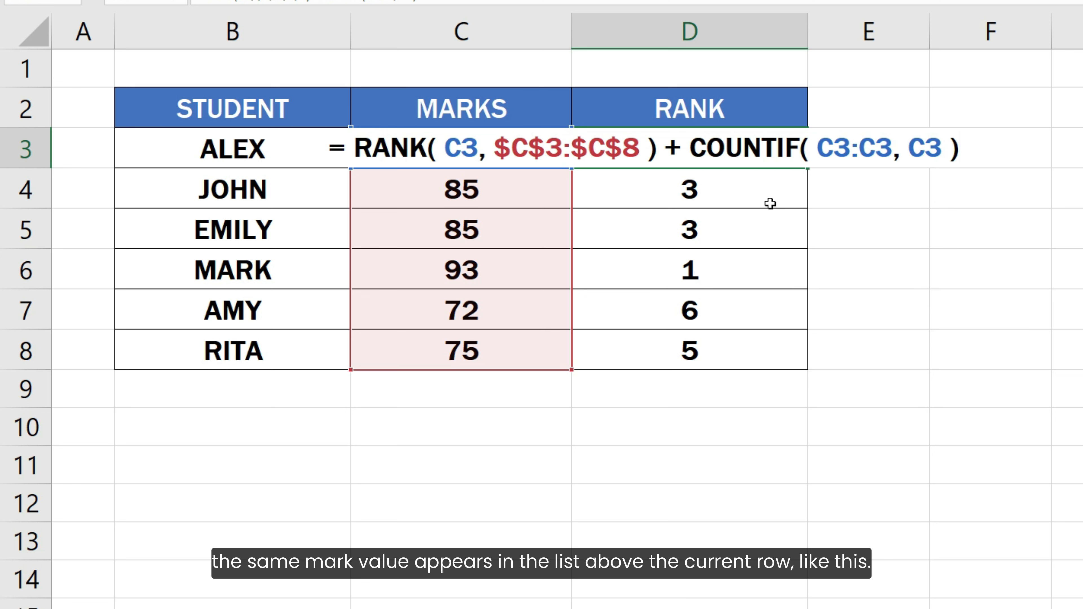
{"action": "left_click", "coordinate": [818, 147]}
{"action": "type", "text": "$"}
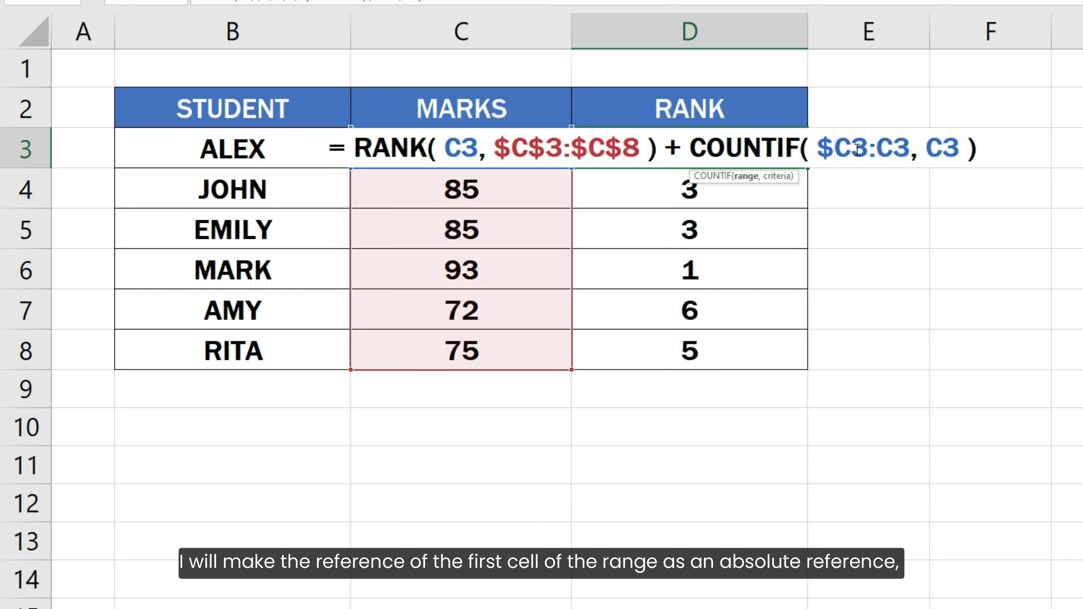
{"action": "left_click", "coordinate": [852, 147]}
{"action": "type", "text": "$"}
{"action": "left_click", "coordinate": [1004, 150]}
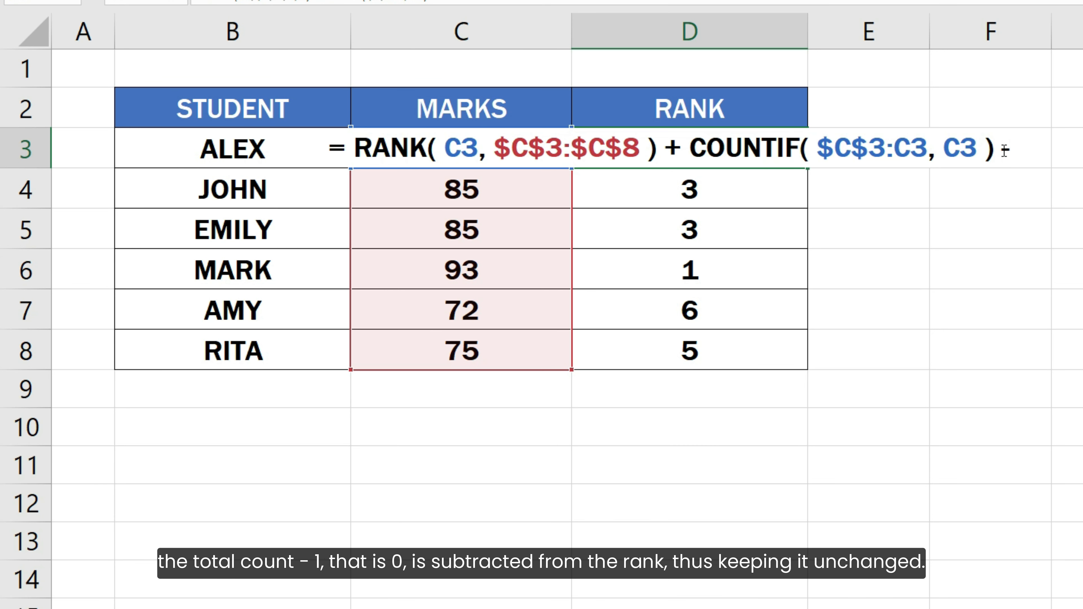
{"action": "type", "text": "1"}
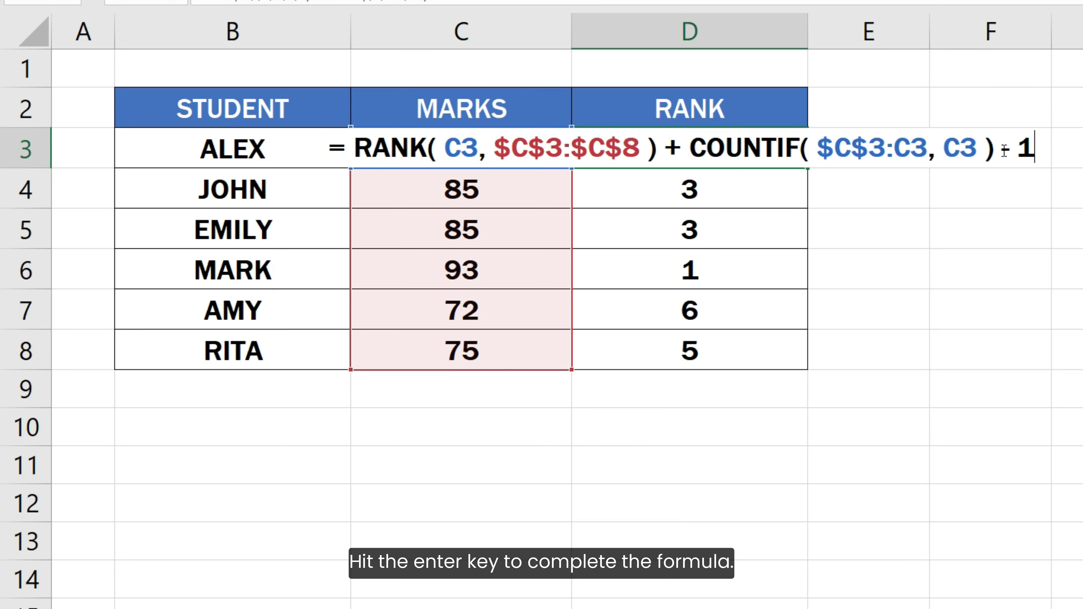
Step: Commit the tie-breaking formula and fill it down D3:D8, giving ranks 2, 3, 4, 1, 6, 5
{"action": "key", "text": "Return"}
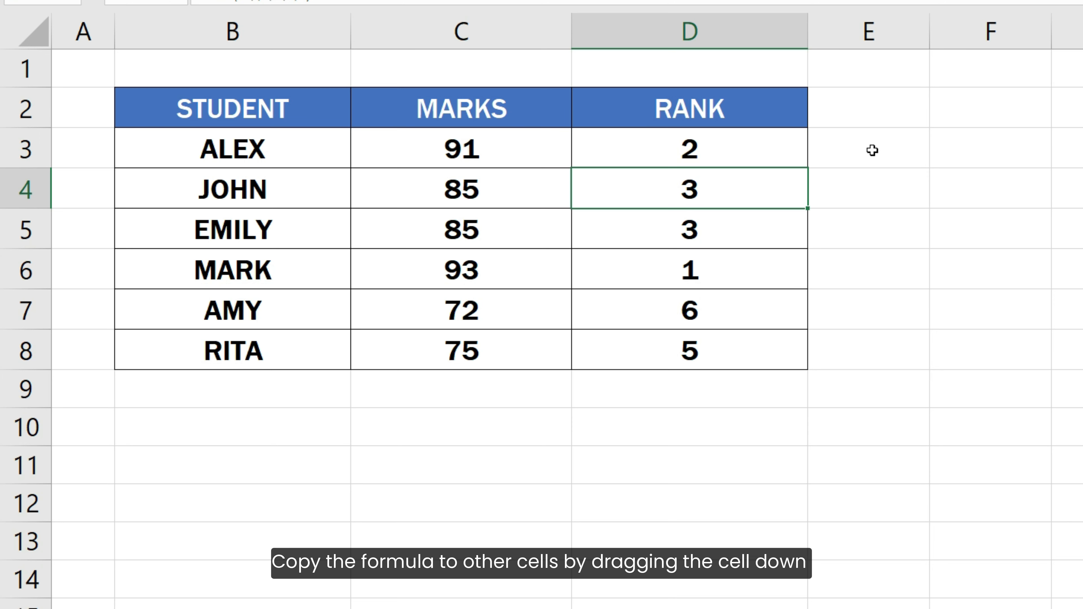
{"action": "left_click", "coordinate": [786, 149]}
{"action": "left_click_drag", "start_coordinate": [806, 167], "coordinate": [774, 354]}
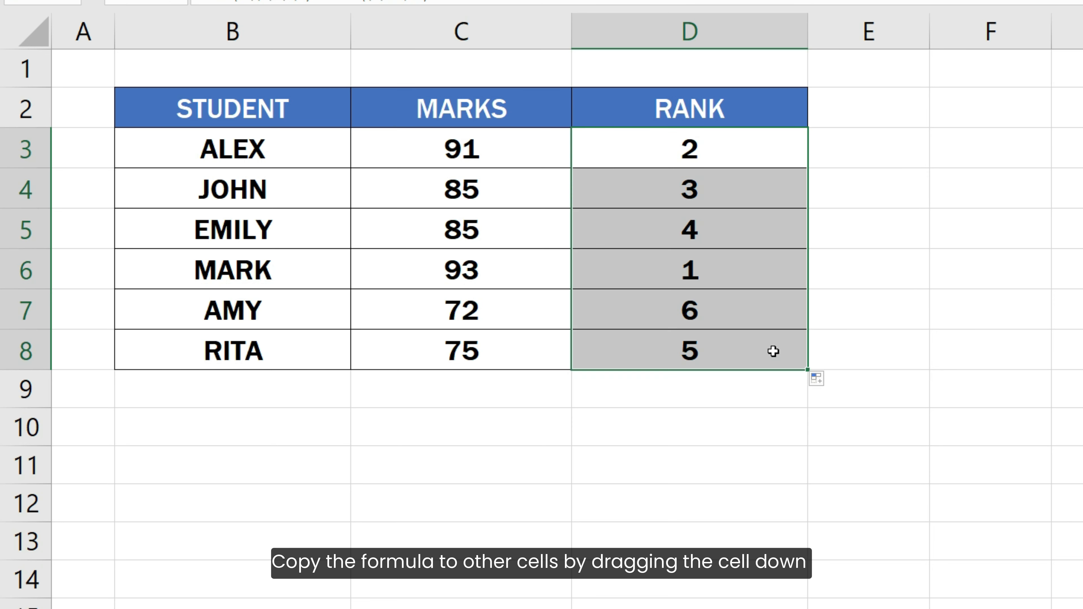
{"action": "left_click", "coordinate": [836, 346]}
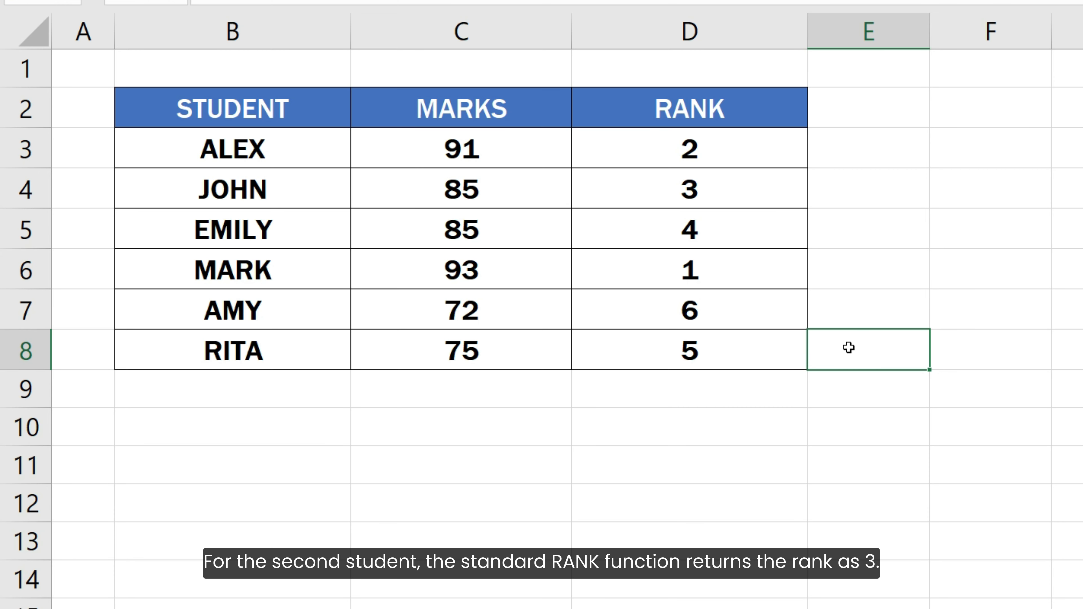
{"action": "double_click", "coordinate": [776, 209]}
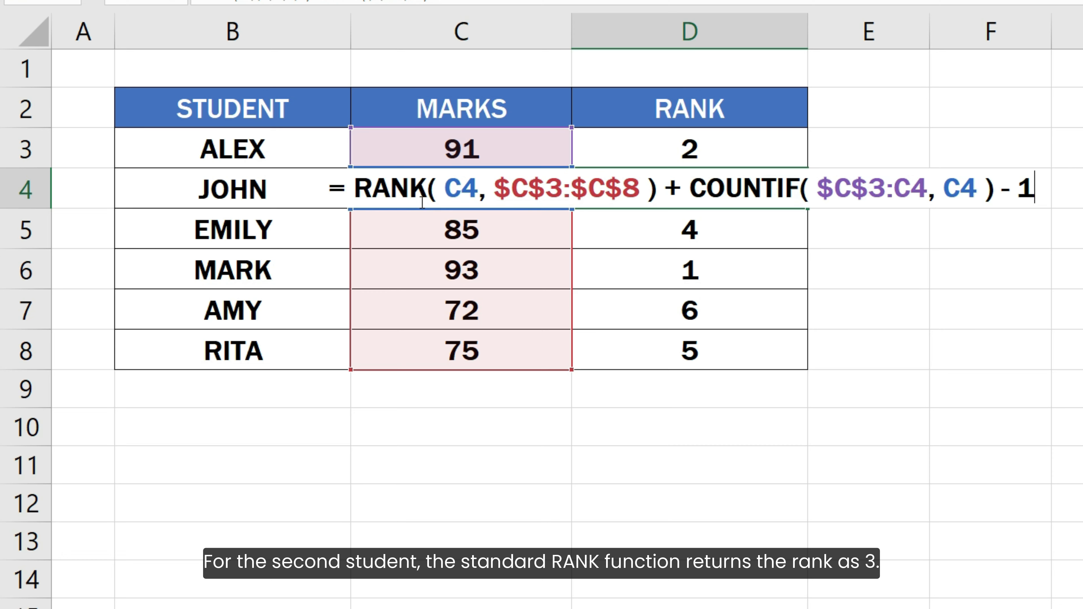
{"action": "left_click_drag", "start_coordinate": [355, 188], "coordinate": [659, 199]}
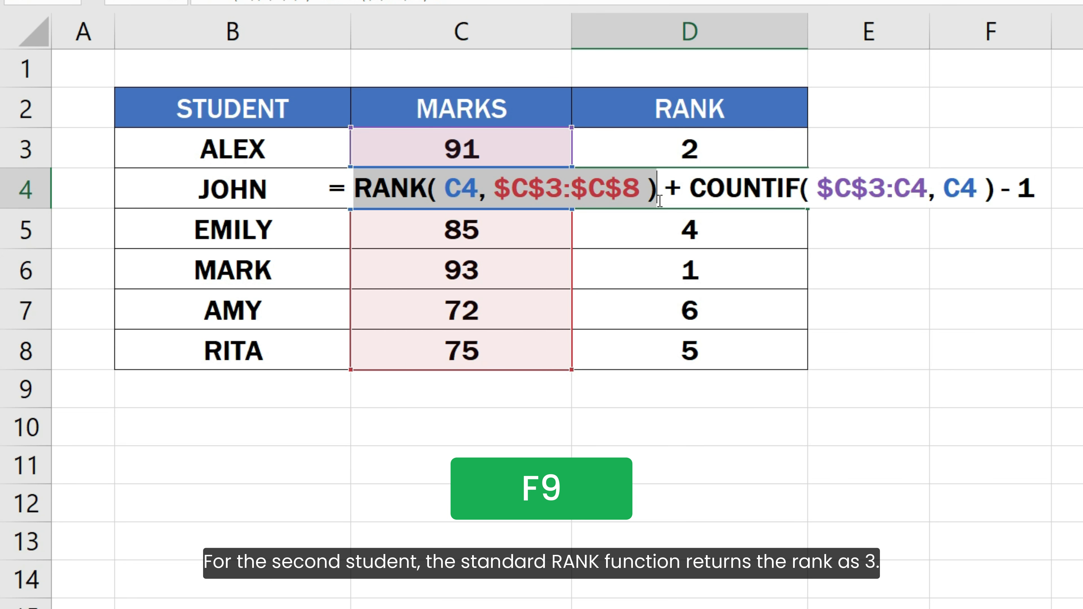
{"action": "key", "text": "F9"}
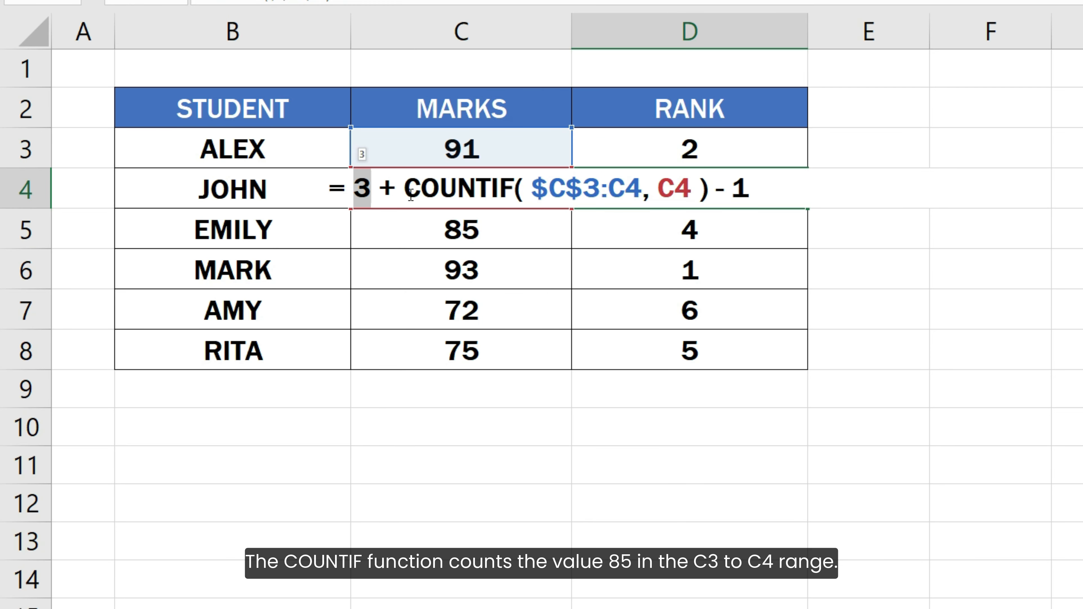
{"action": "left_click_drag", "start_coordinate": [404, 197], "coordinate": [712, 198]}
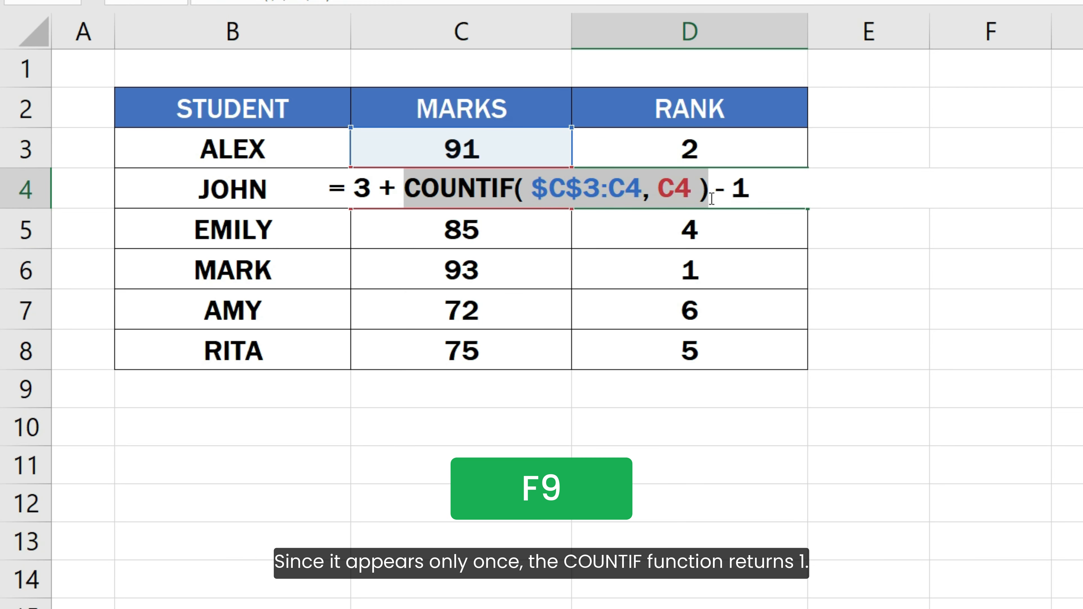
{"action": "key", "text": "F9"}
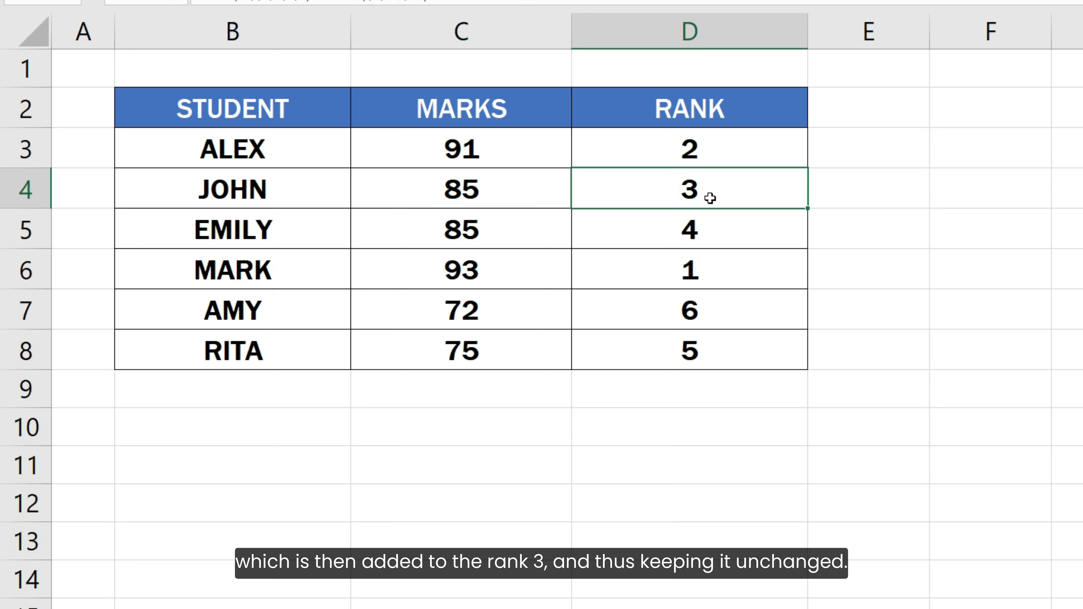
{"action": "left_click", "coordinate": [716, 237]}
{"action": "key", "text": "F2"}
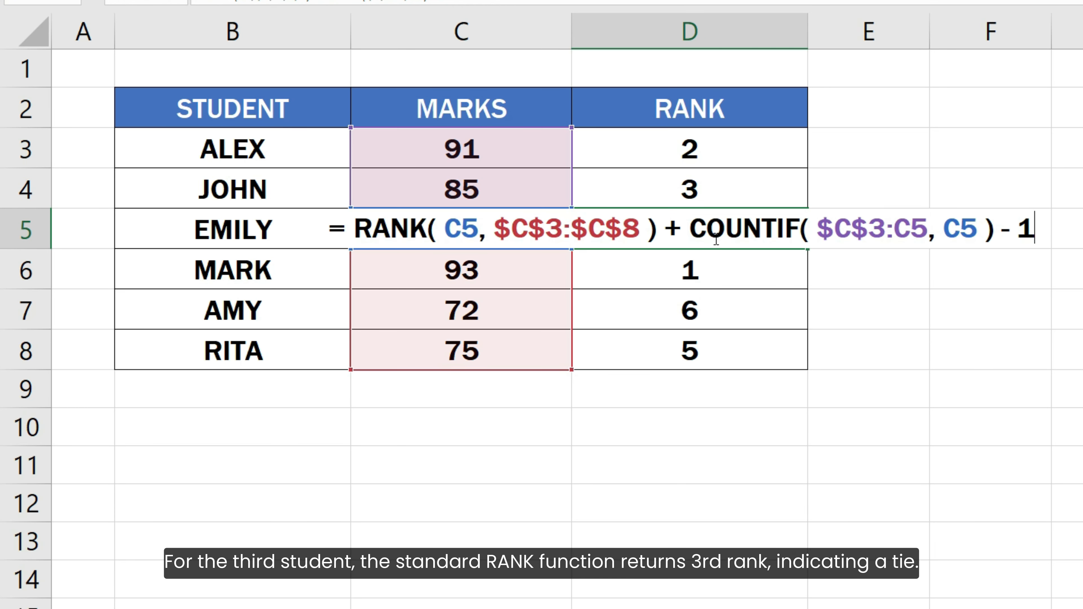
{"action": "left_click_drag", "start_coordinate": [354, 229], "coordinate": [660, 242]}
{"action": "key", "text": "F9"}
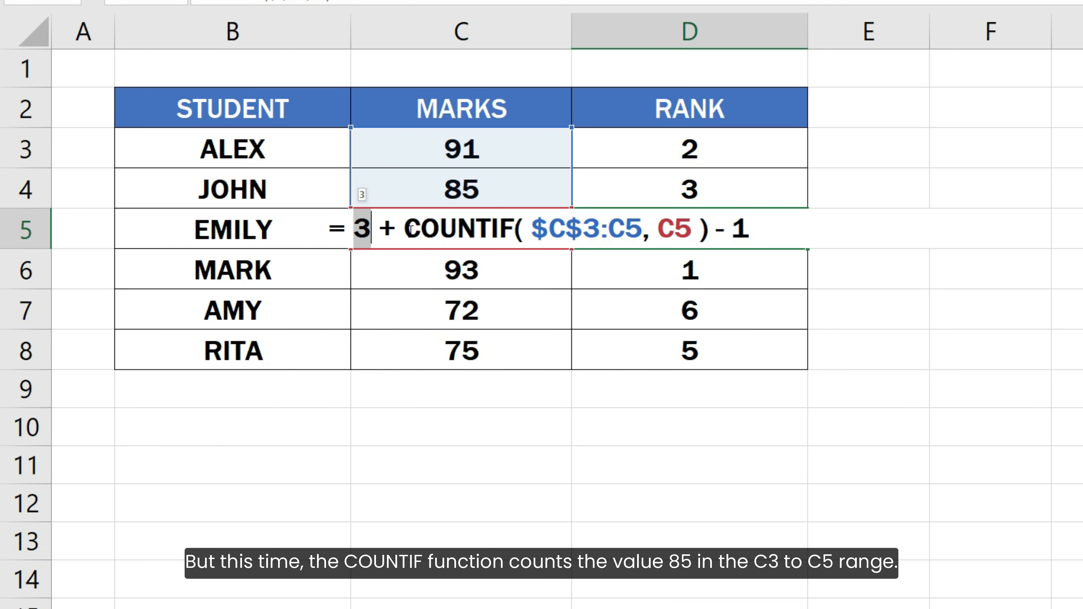
{"action": "left_click_drag", "start_coordinate": [406, 230], "coordinate": [710, 234]}
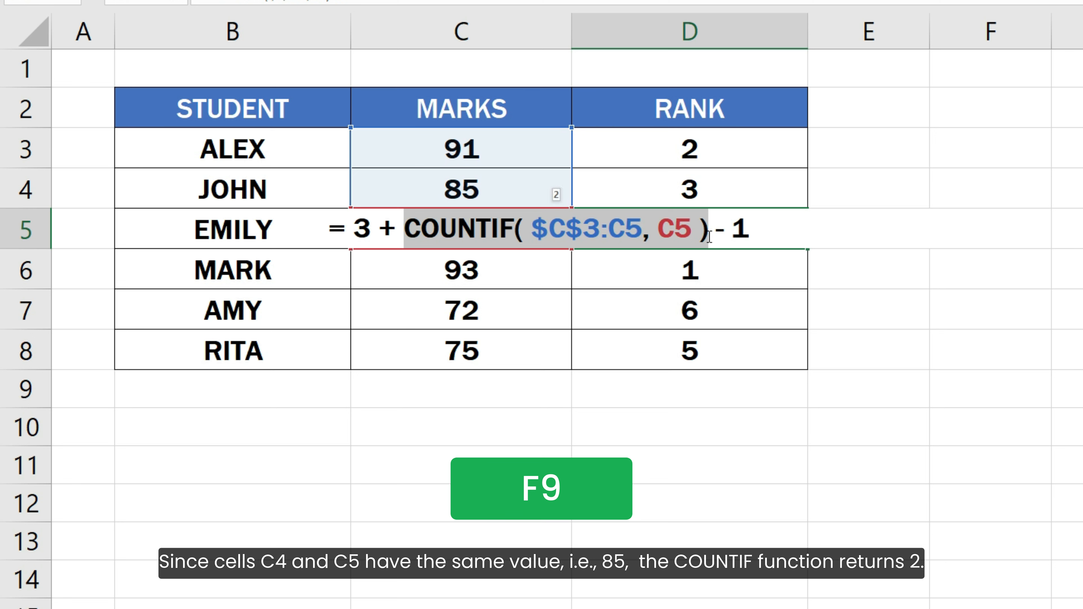
{"action": "key", "text": "F9"}
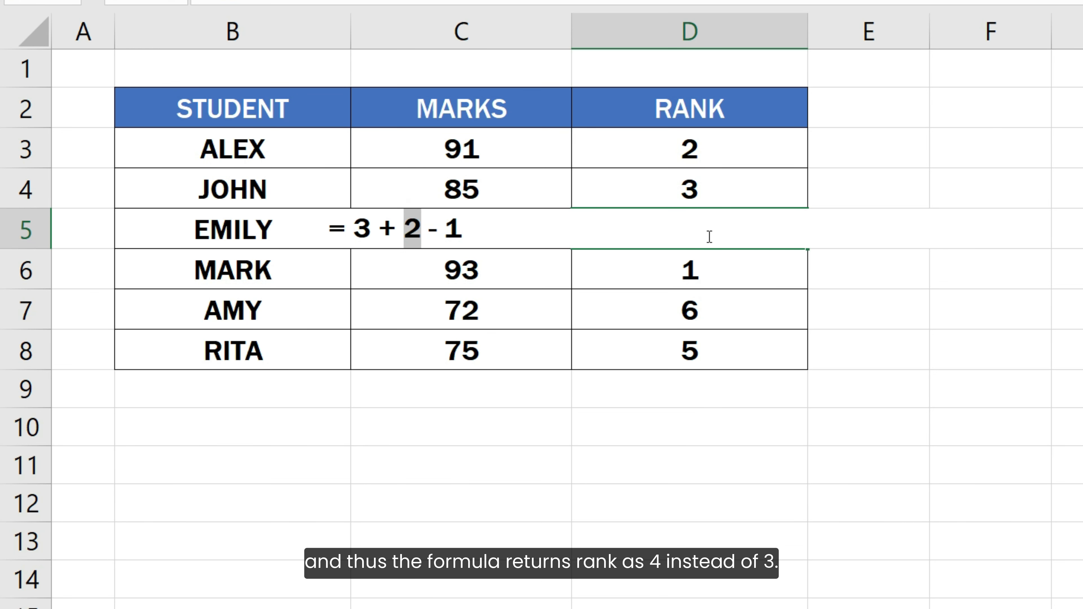
{"action": "key", "text": "Escape"}
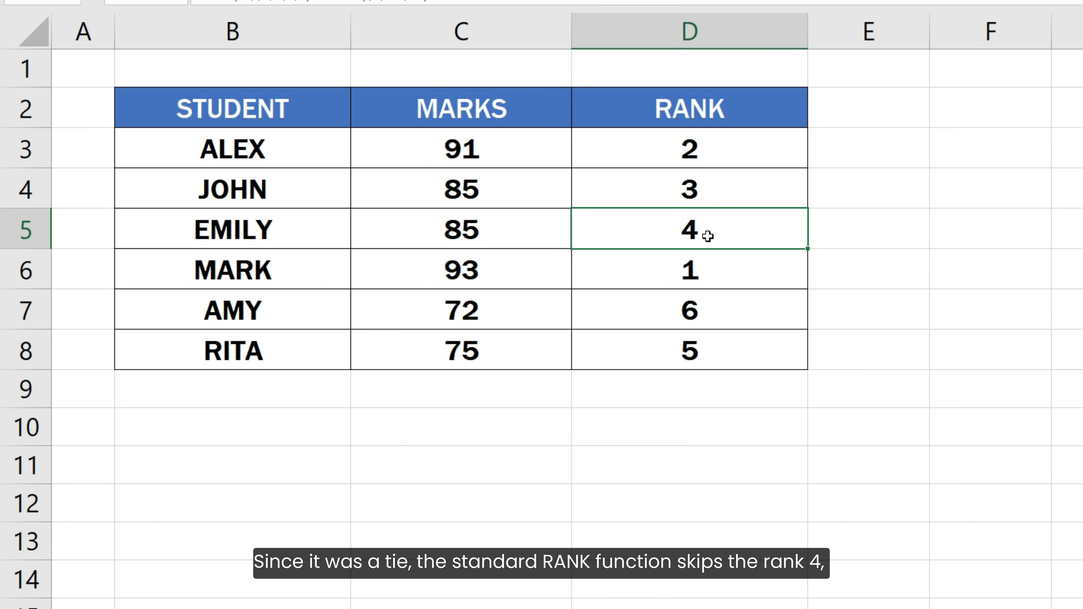